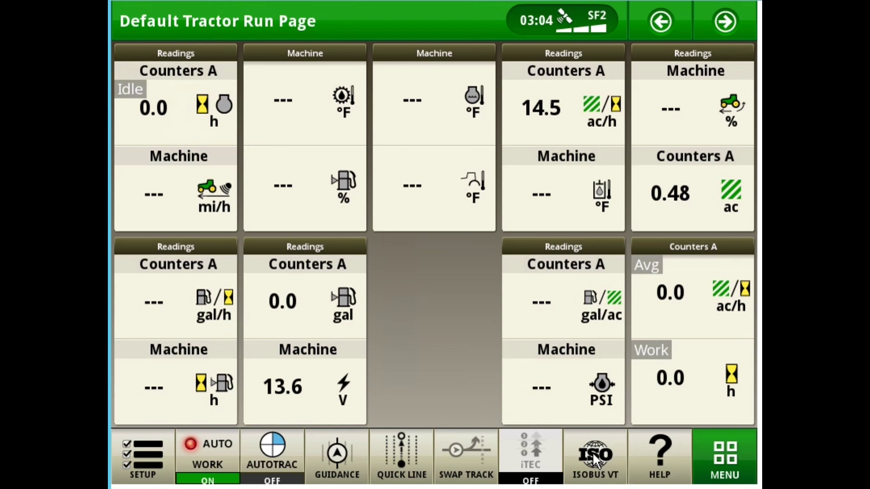
Step: Open the Air Cart's page in ISOBUS VT from the list of connected ISOBUS implements
{"action": "left_click", "coordinate": [592, 452]}
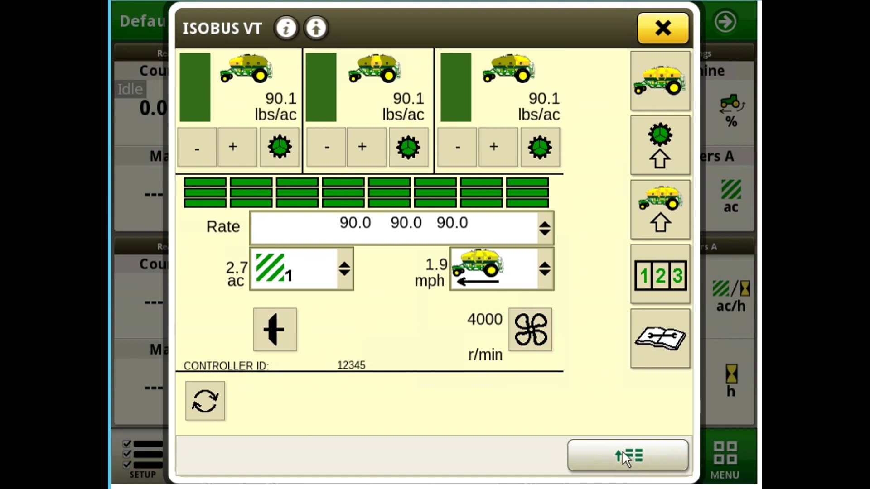
{"action": "left_click", "coordinate": [623, 458]}
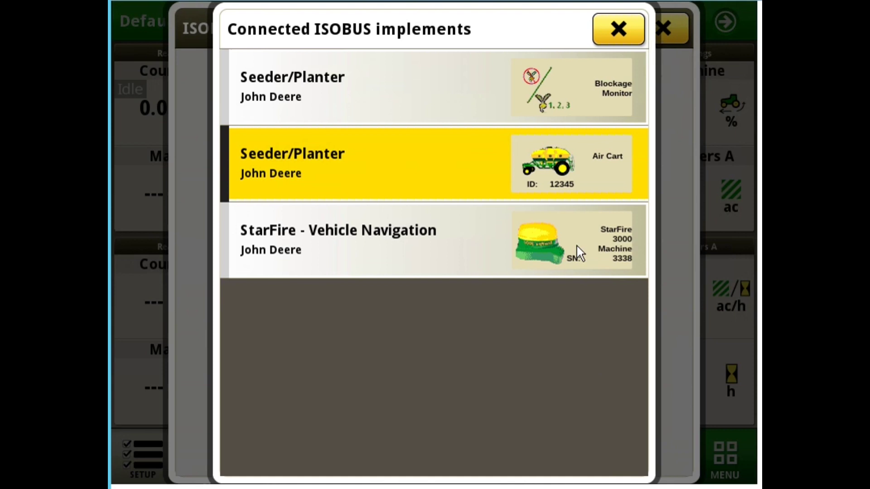
{"action": "left_click", "coordinate": [566, 173]}
Step: Turn the air cart's seeding off and back on, and close its ISOBUS page
{"action": "left_click", "coordinate": [275, 329]}
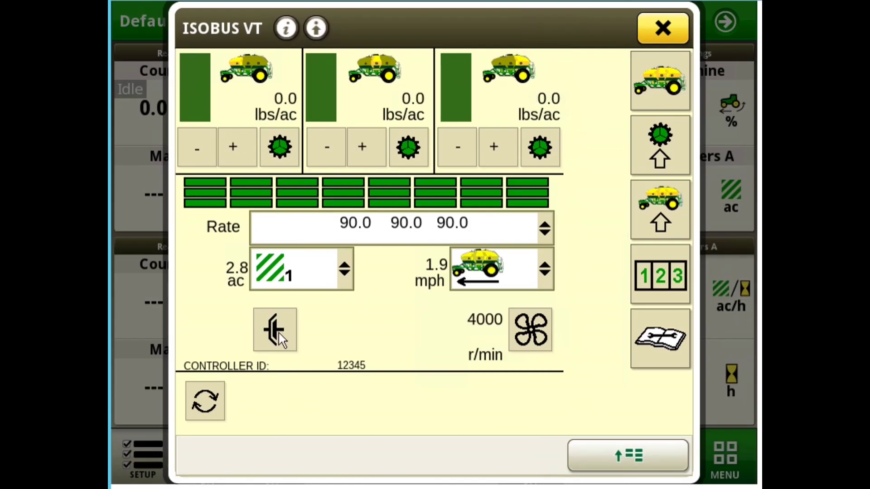
{"action": "left_click", "coordinate": [281, 335]}
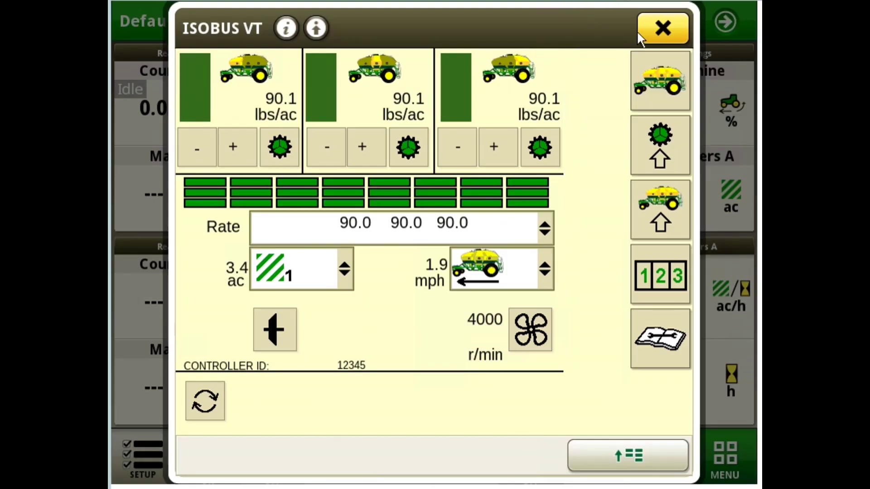
{"action": "left_click", "coordinate": [653, 26]}
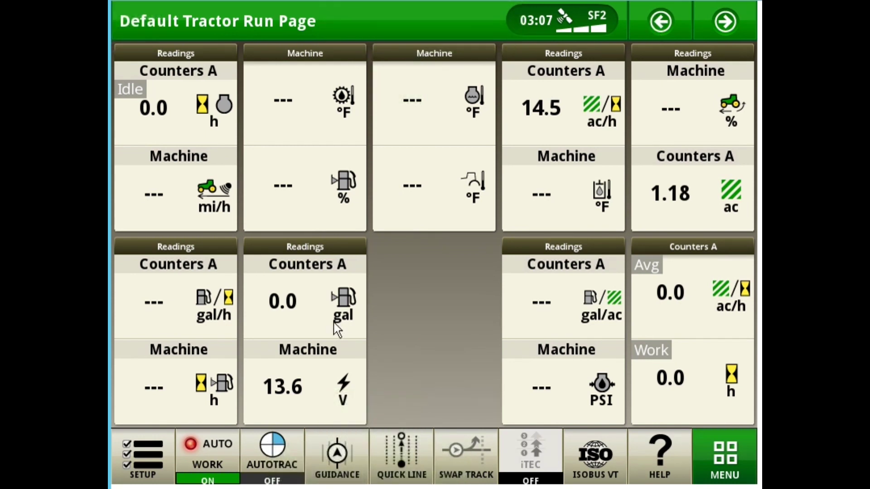
Step: Open the Section Control application and set its master to ON
{"action": "left_click", "coordinate": [717, 461]}
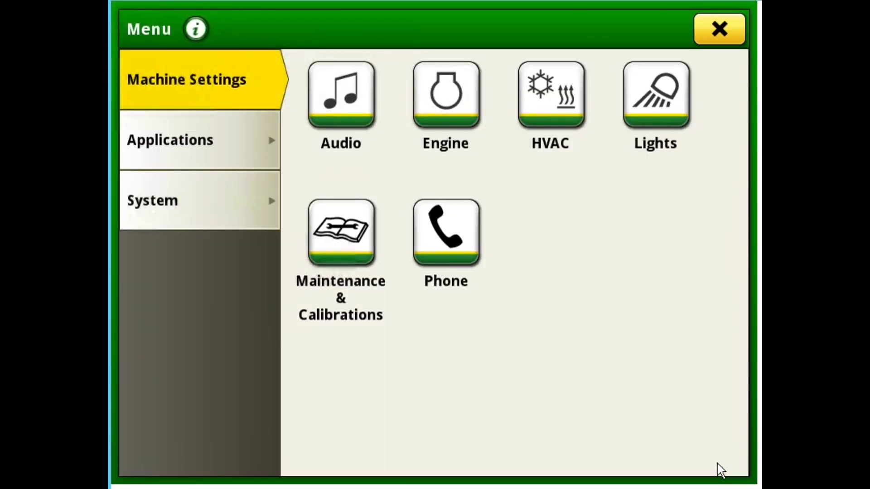
{"action": "left_click", "coordinate": [232, 143]}
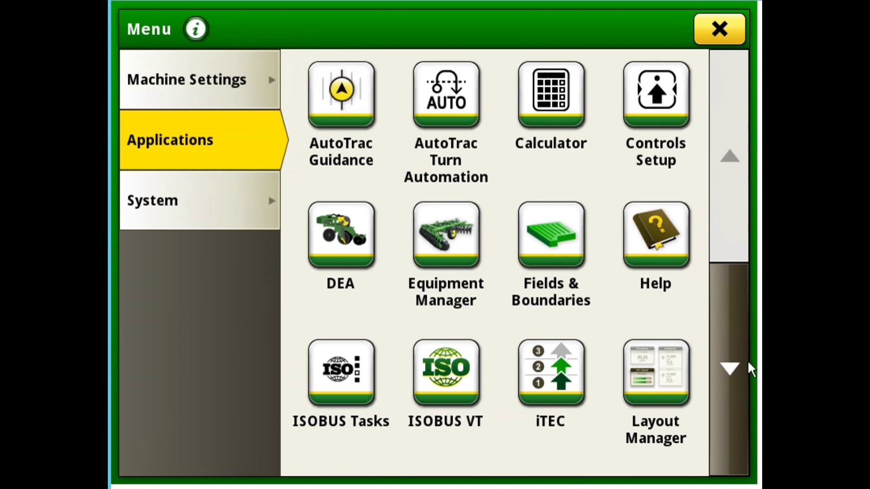
{"action": "left_click", "coordinate": [738, 372]}
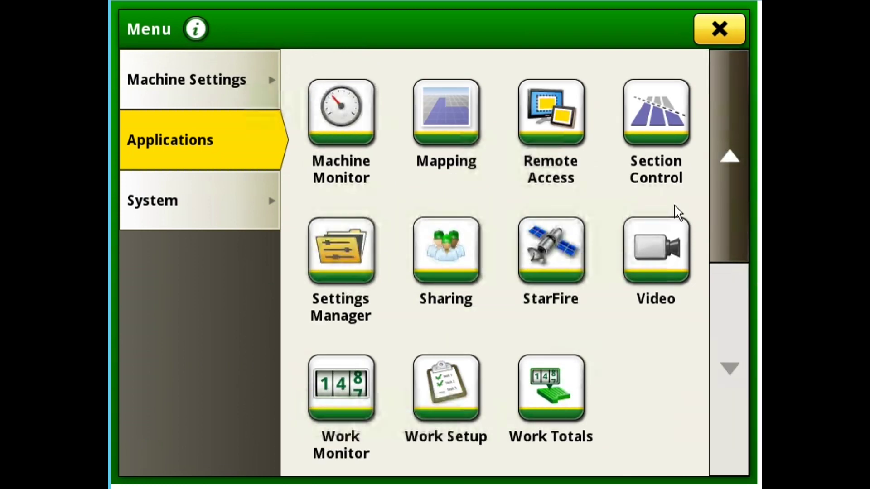
{"action": "left_click", "coordinate": [655, 131]}
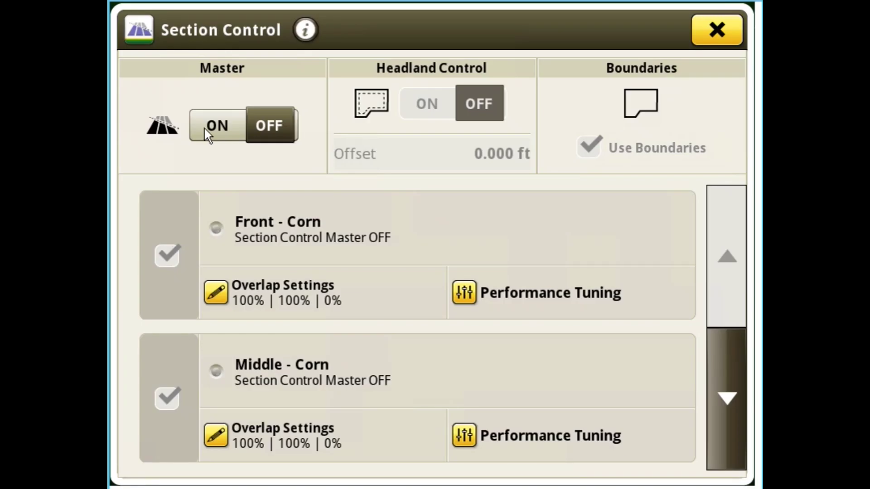
{"action": "left_click", "coordinate": [232, 126]}
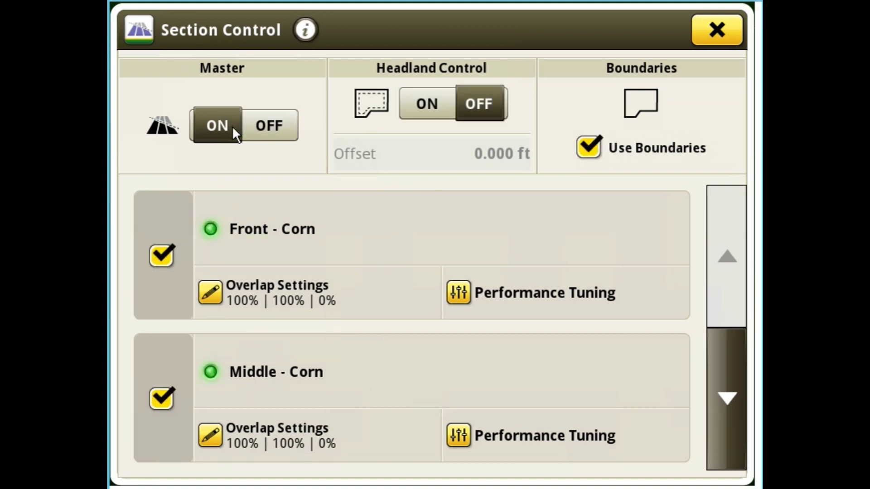
Step: Set the Front - Corn coverage overlap to 100% Overlap, save it and return to the run page
{"action": "left_click", "coordinate": [725, 397]}
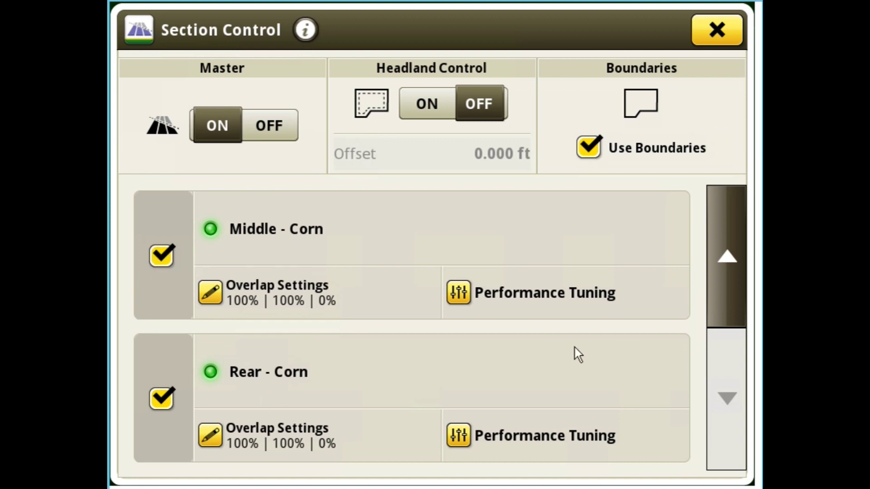
{"action": "left_click", "coordinate": [731, 287]}
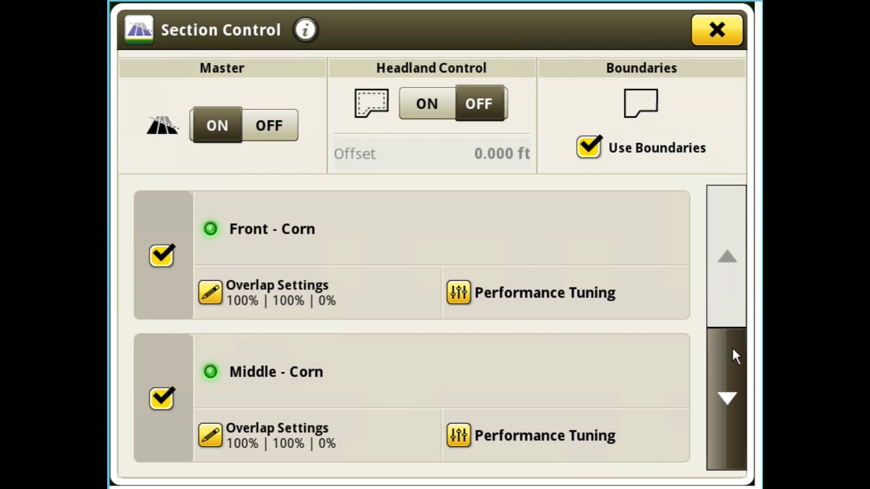
{"action": "left_click", "coordinate": [210, 294]}
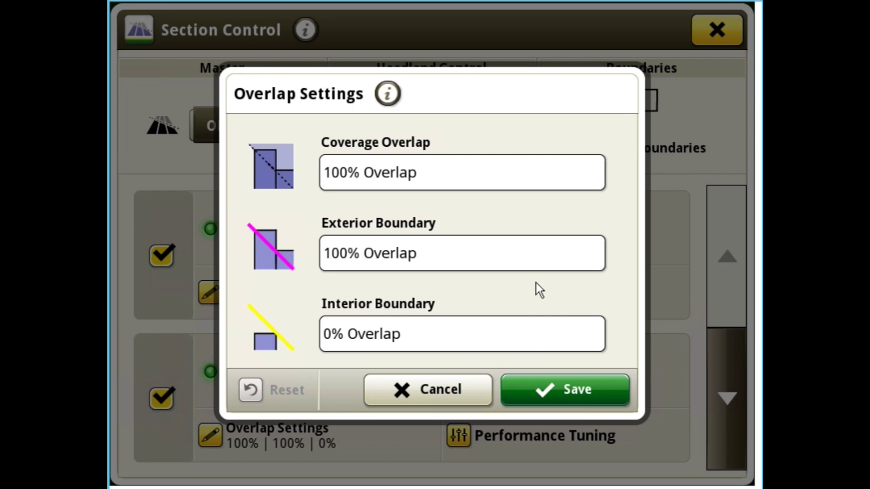
{"action": "left_click", "coordinate": [361, 176]}
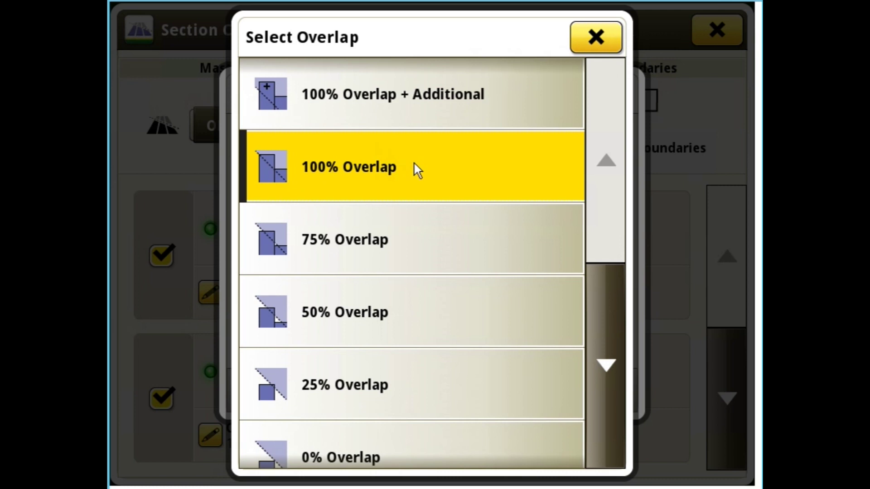
{"action": "left_click", "coordinate": [485, 160]}
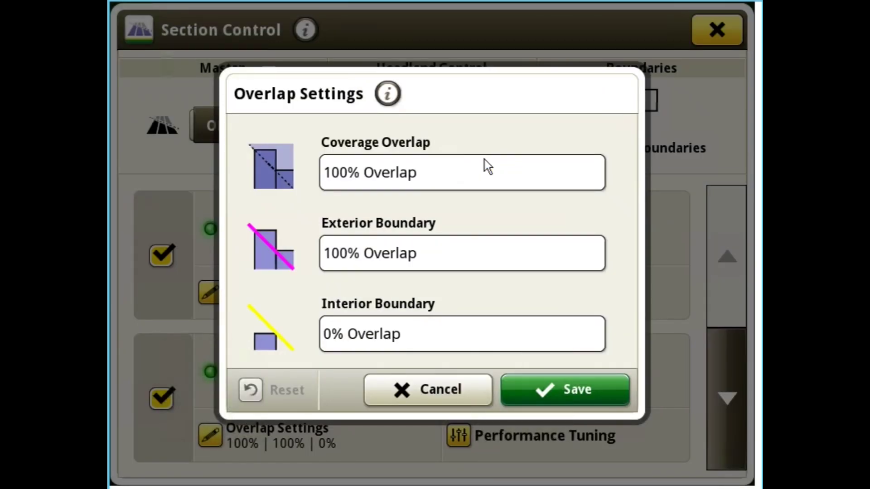
{"action": "left_click", "coordinate": [556, 388]}
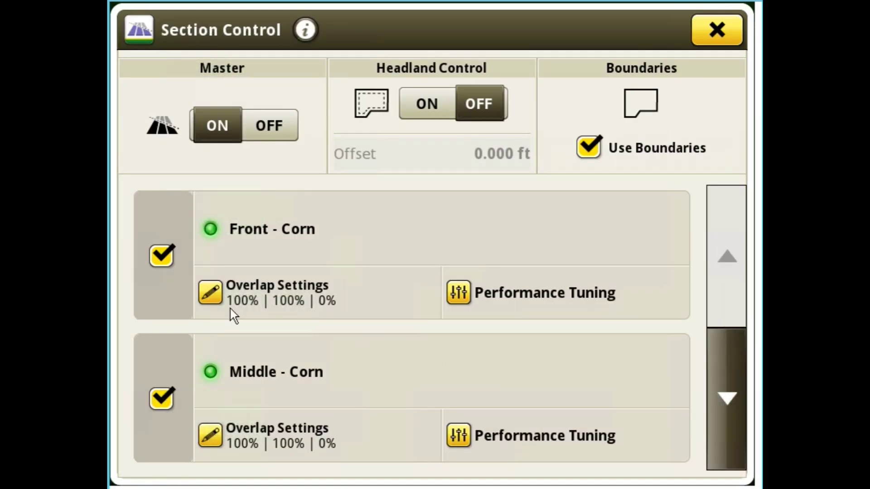
{"action": "left_click", "coordinate": [705, 39]}
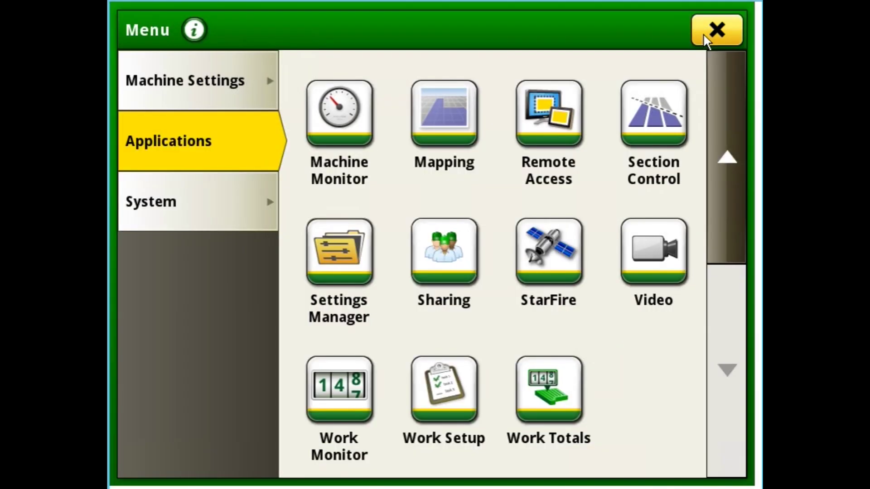
{"action": "left_click", "coordinate": [705, 39]}
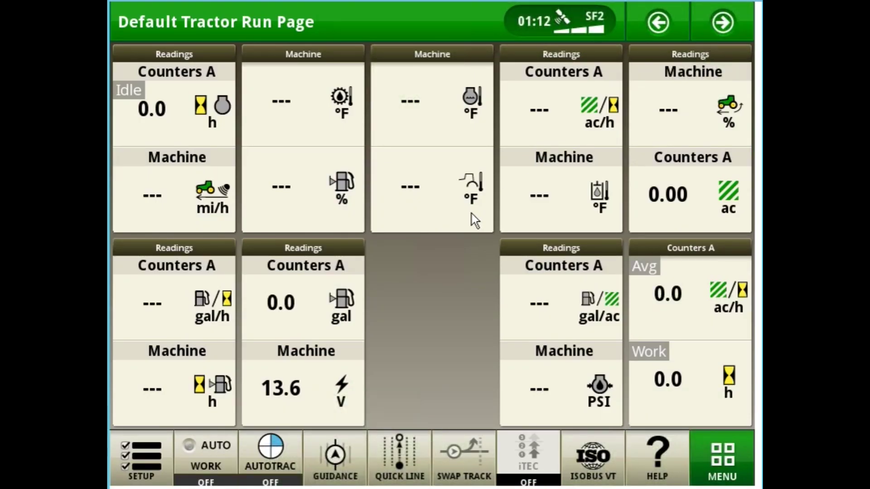
Step: Open the Air Seeder/Cart implement profile from the work setup's equipment and find its Mechanical Delays
{"action": "left_click", "coordinate": [138, 454]}
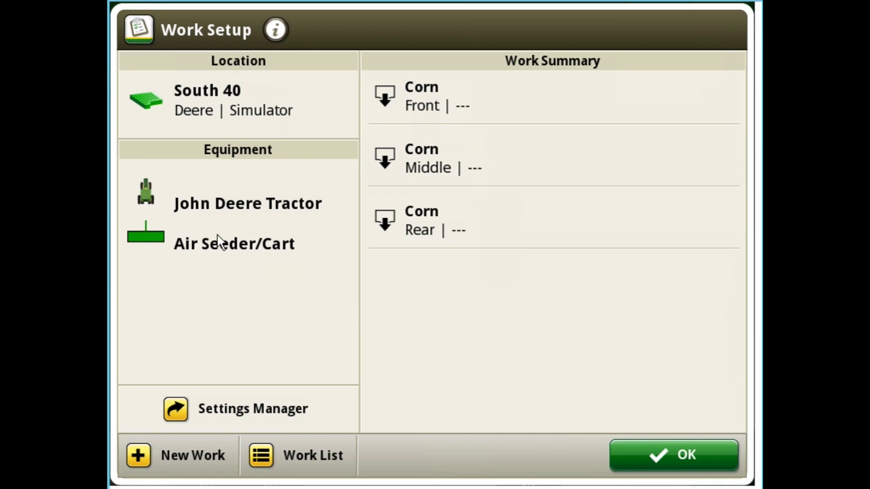
{"action": "left_click", "coordinate": [216, 235]}
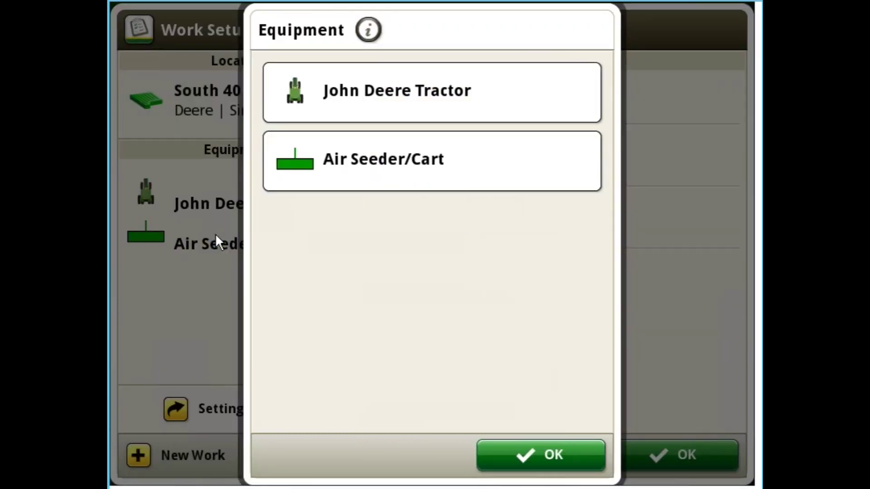
{"action": "left_click", "coordinate": [412, 161]}
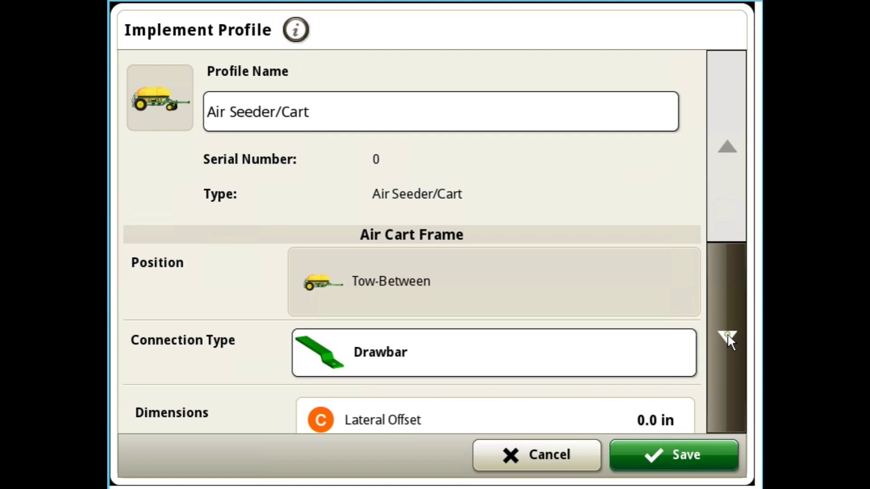
{"action": "left_click", "coordinate": [727, 338]}
{"action": "left_click", "coordinate": [727, 338]}
{"action": "left_click", "coordinate": [727, 338]}
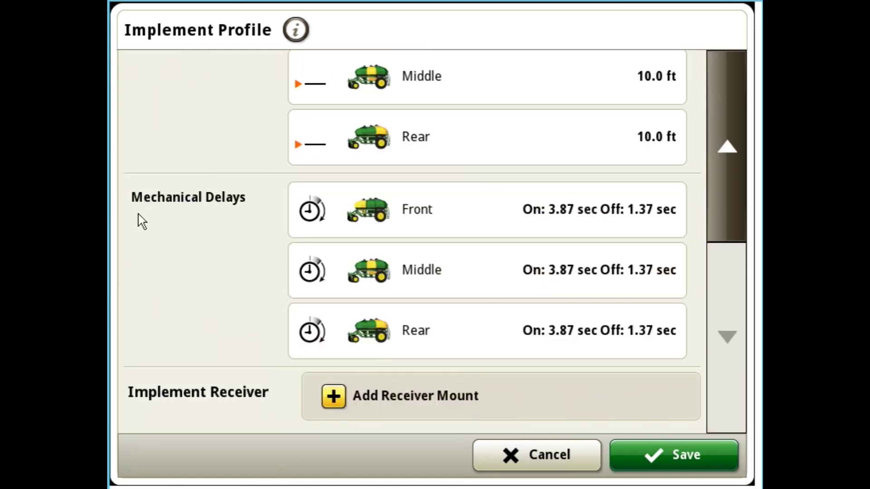
Step: Review the Front tank's Mechanical Delay On entry and save the delay settings
{"action": "left_click", "coordinate": [466, 212]}
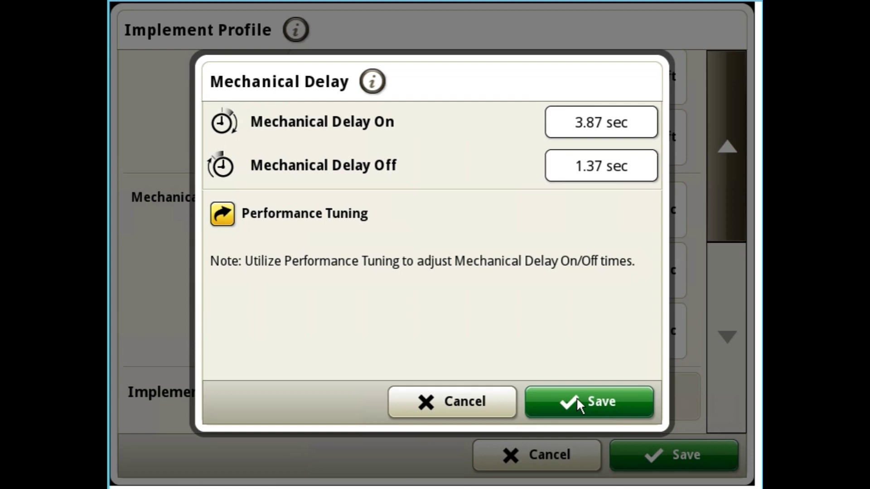
{"action": "left_click", "coordinate": [580, 114]}
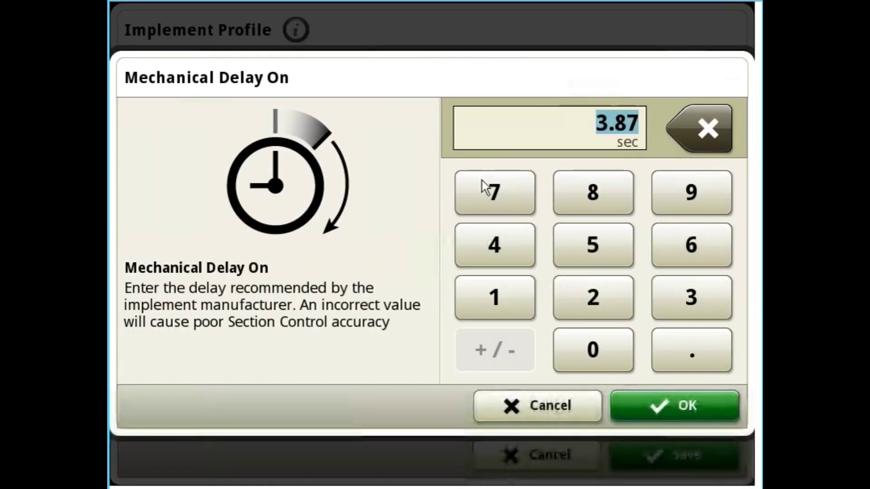
{"action": "left_click", "coordinate": [649, 407]}
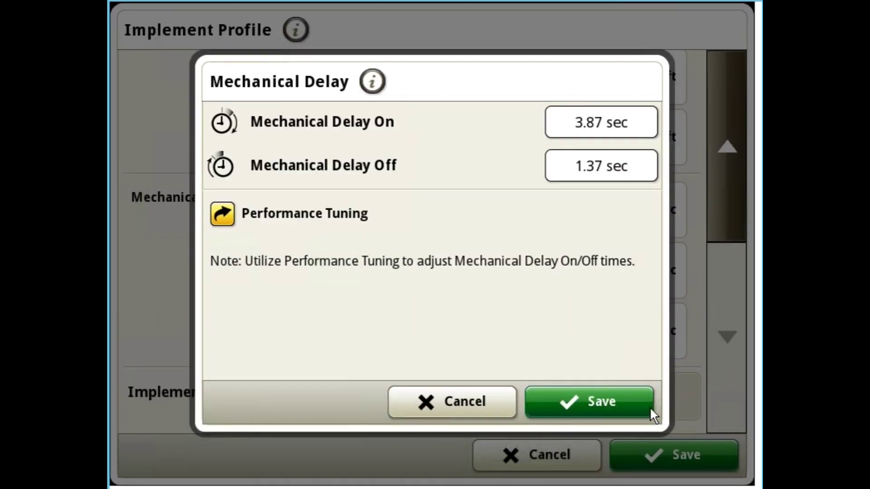
{"action": "left_click", "coordinate": [589, 407]}
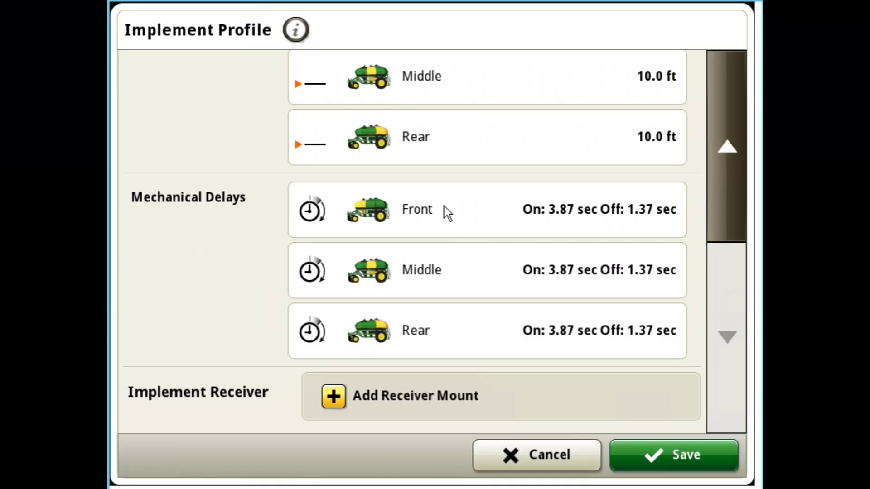
Step: In the Front tank's Performance Tuning, enter an Entering Coverage skip of 1 ft at a speed of 5 mi/h
{"action": "left_click", "coordinate": [444, 205]}
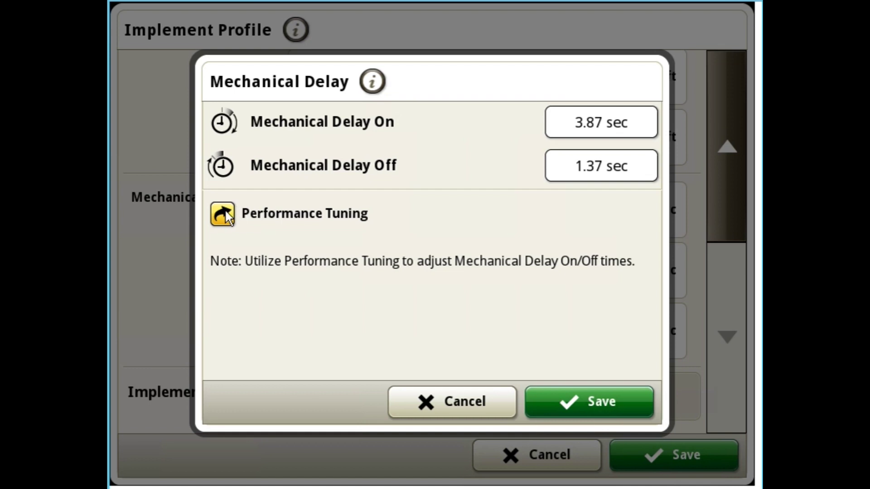
{"action": "left_click", "coordinate": [222, 214]}
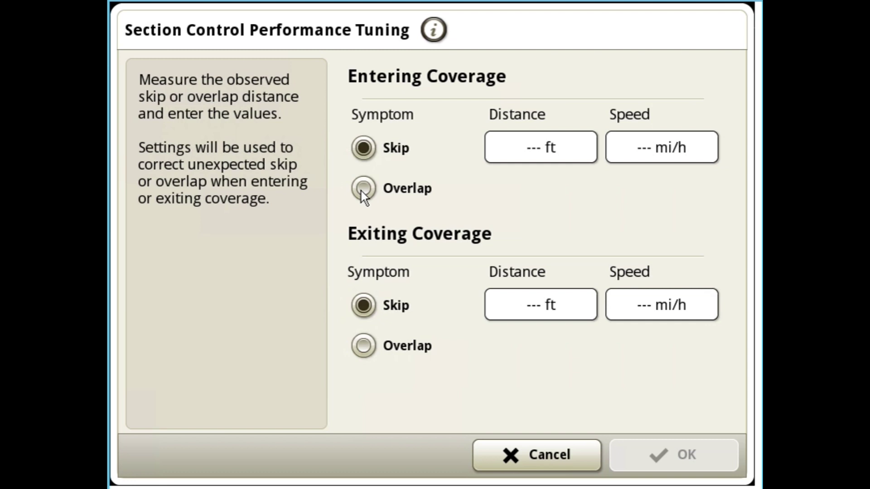
{"action": "left_click", "coordinate": [522, 145]}
{"action": "left_click", "coordinate": [506, 302]}
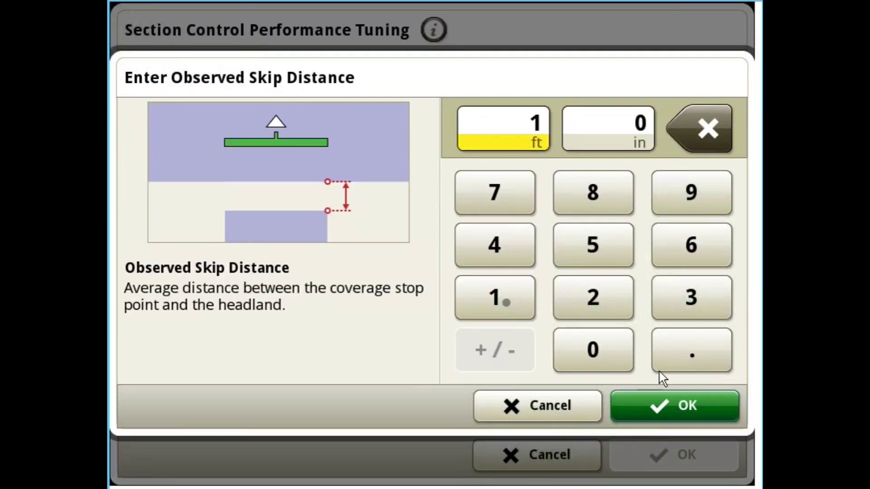
{"action": "left_click", "coordinate": [667, 408]}
{"action": "left_click", "coordinate": [632, 151]}
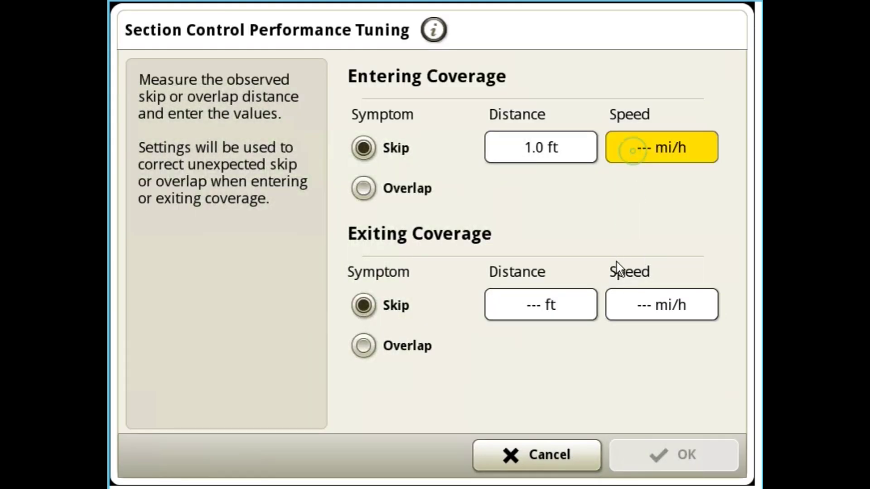
{"action": "left_click", "coordinate": [607, 249]}
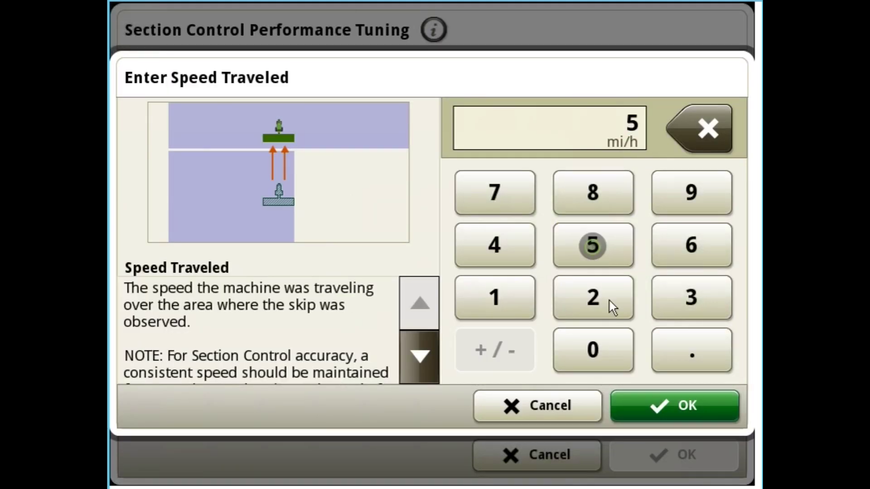
{"action": "left_click", "coordinate": [664, 402]}
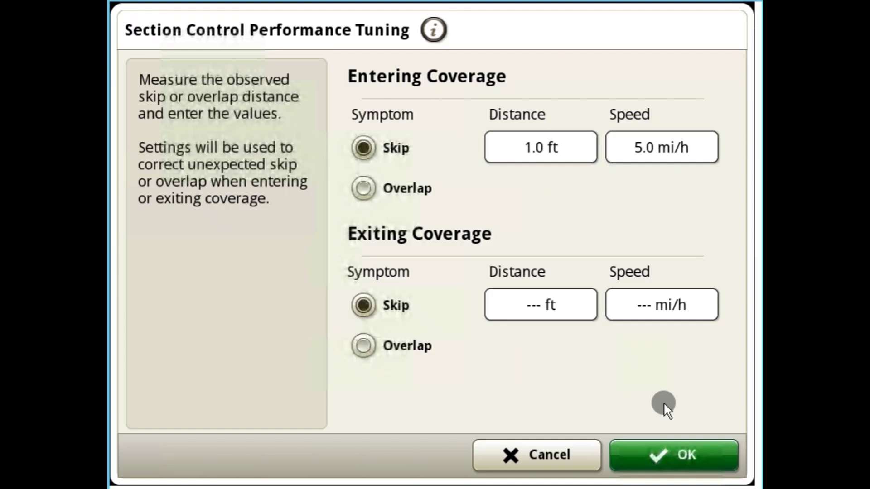
Step: Enter an Exiting Coverage overlap of 0.5 ft at a speed of 5 mi/h in the Front tank's Performance Tuning
{"action": "left_click", "coordinate": [363, 347]}
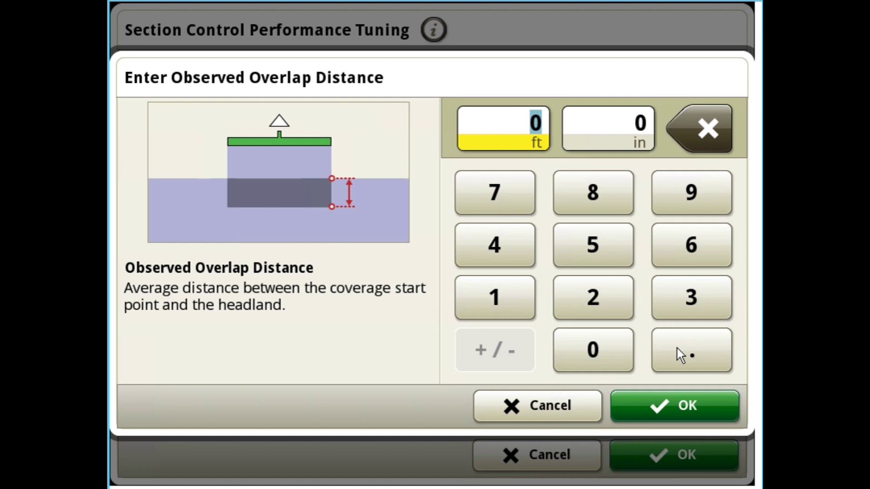
{"action": "left_click", "coordinate": [679, 353]}
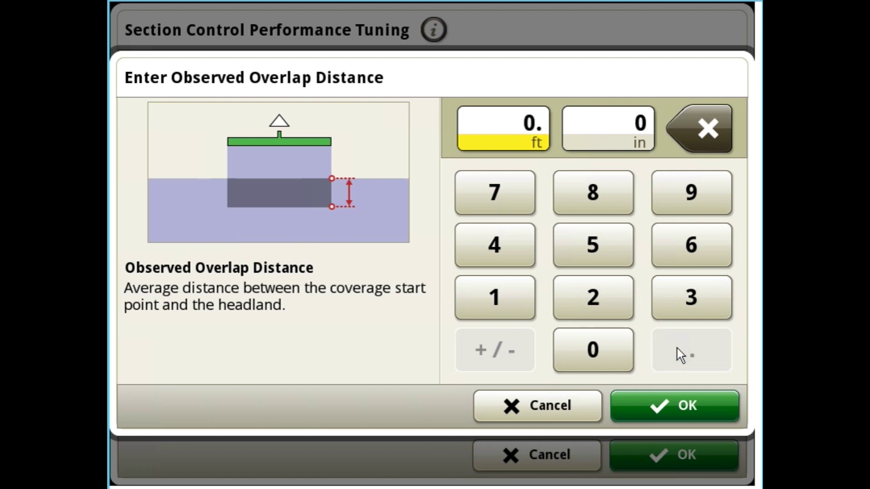
{"action": "left_click", "coordinate": [586, 249]}
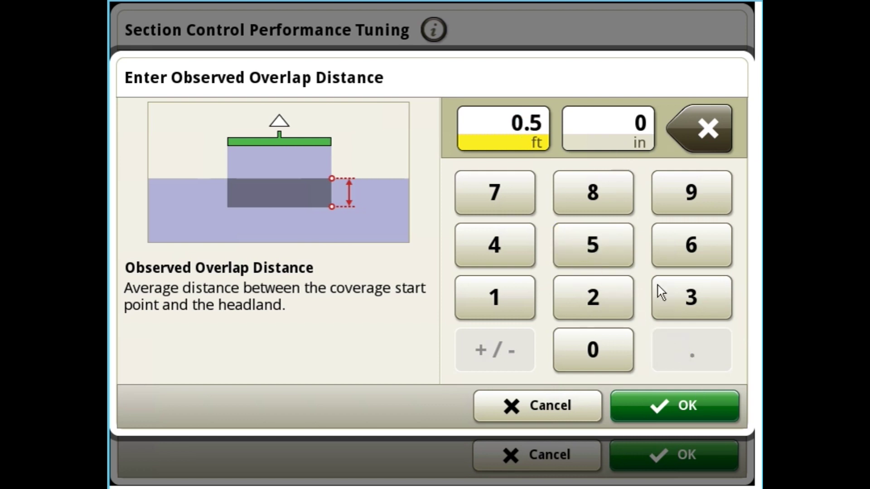
{"action": "left_click", "coordinate": [665, 406]}
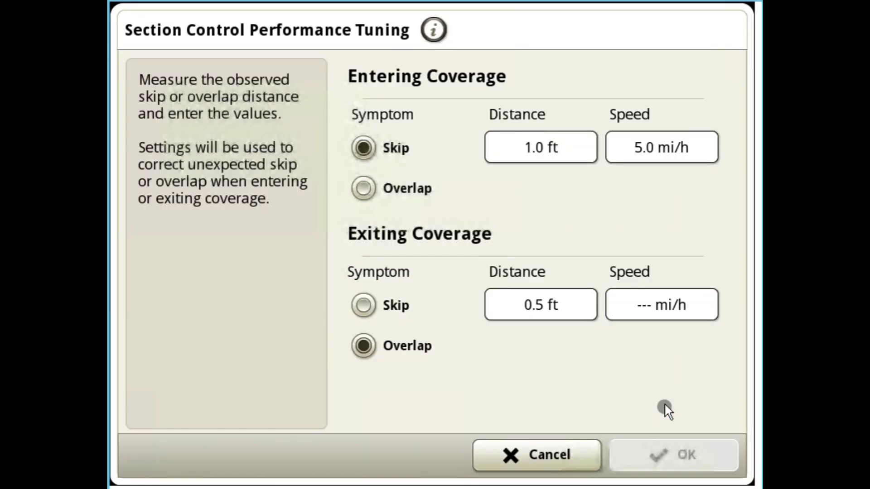
{"action": "left_click", "coordinate": [635, 306]}
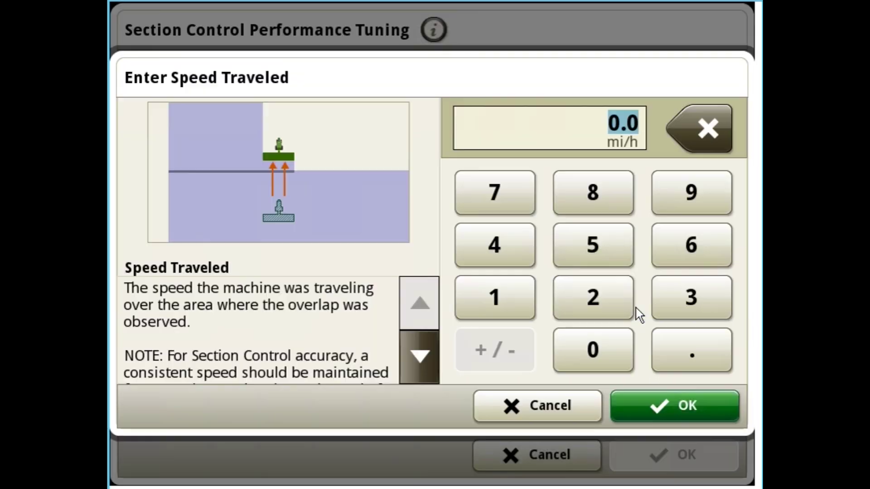
{"action": "left_click", "coordinate": [596, 248]}
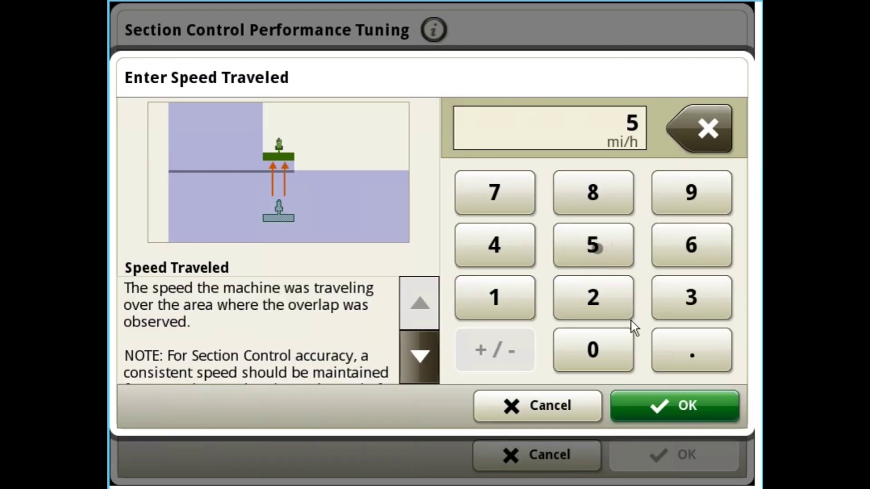
{"action": "left_click", "coordinate": [662, 404]}
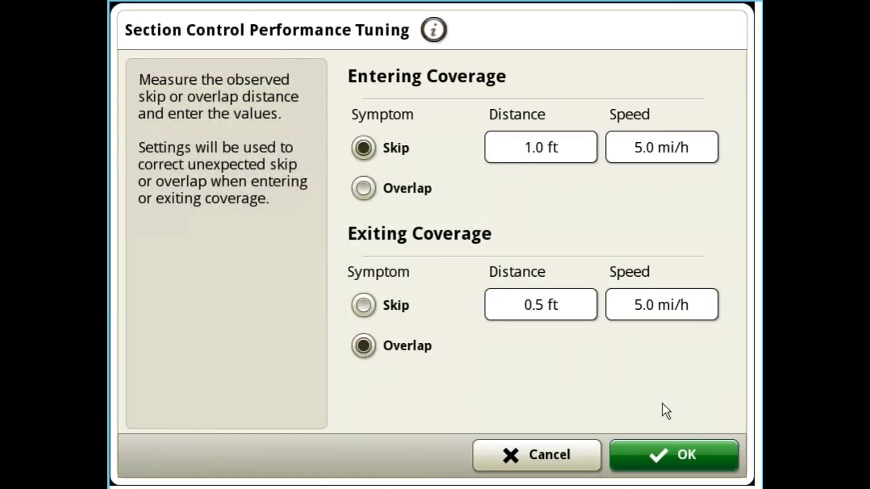
Step: Apply the performance tuning values and save the Front tank's tuned Mechanical Delay On and Off times
{"action": "left_click", "coordinate": [656, 451]}
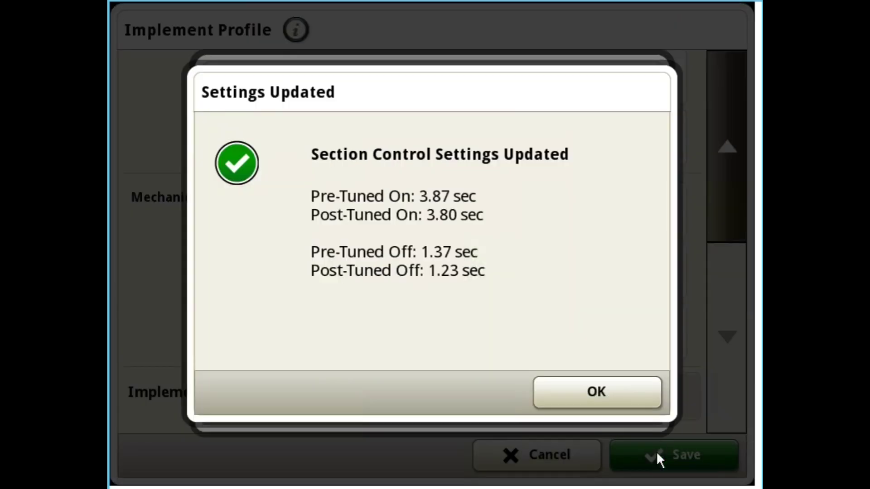
{"action": "left_click", "coordinate": [579, 395]}
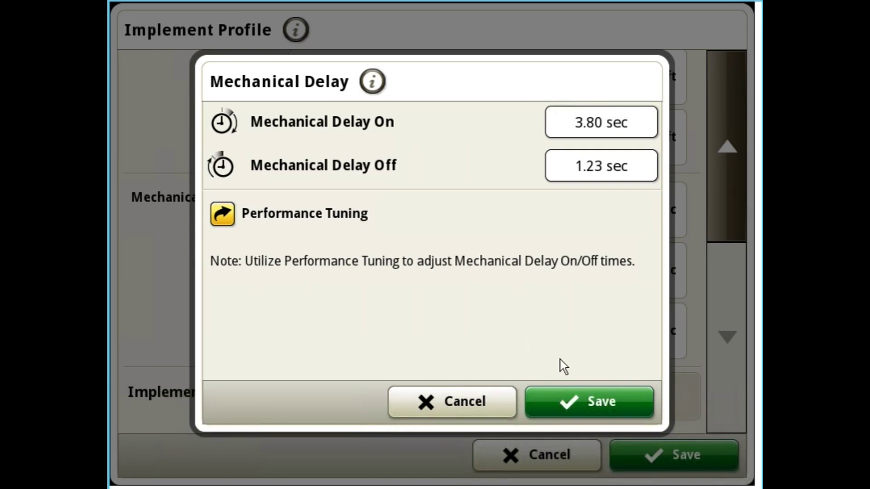
{"action": "left_click", "coordinate": [575, 399]}
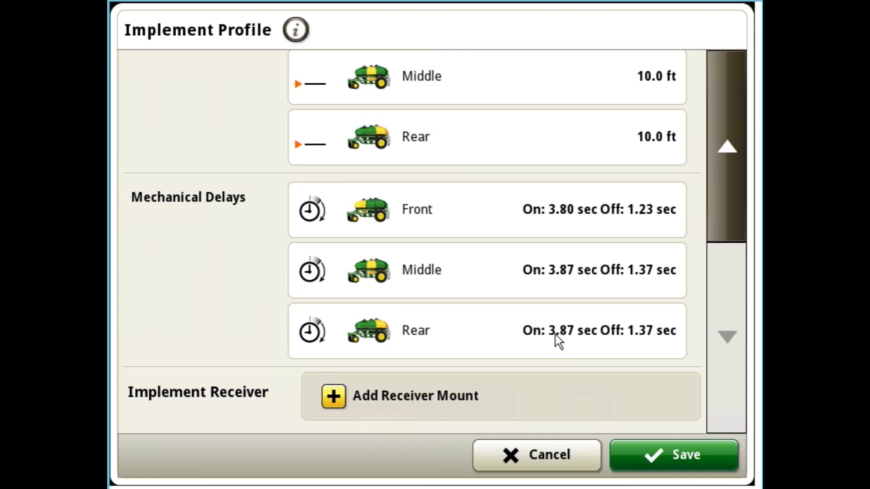
Step: Save the Air Seeder/Cart implement profile and close the equipment and work setup to return to the run page
{"action": "left_click", "coordinate": [665, 454]}
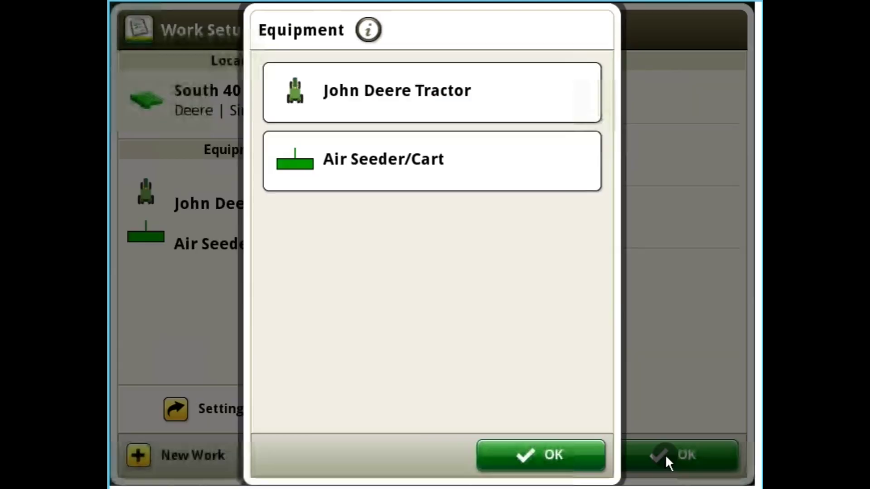
{"action": "left_click", "coordinate": [559, 455]}
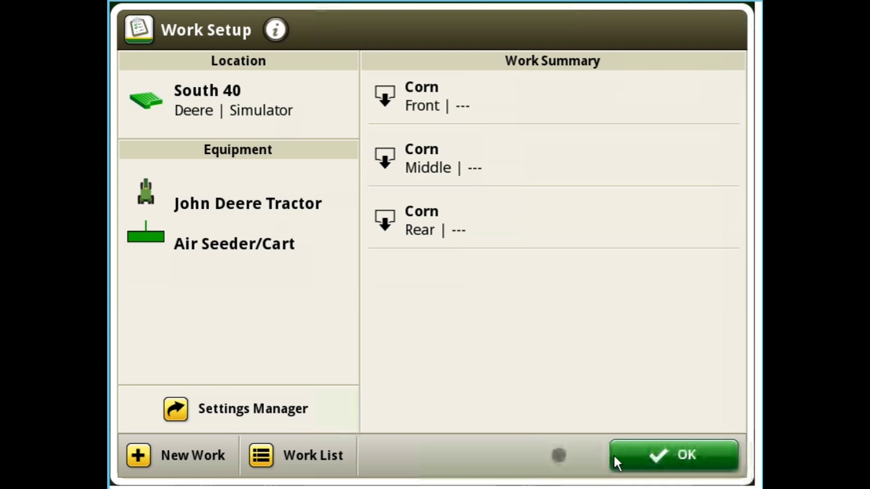
{"action": "left_click", "coordinate": [653, 455]}
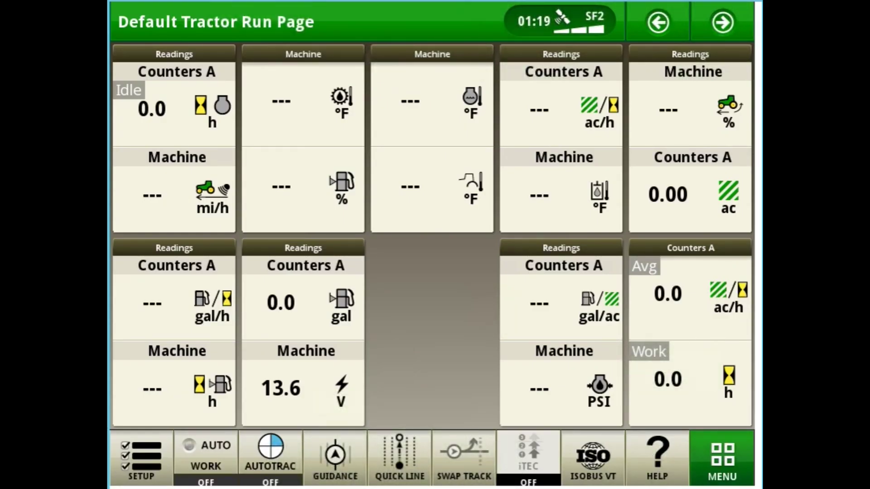